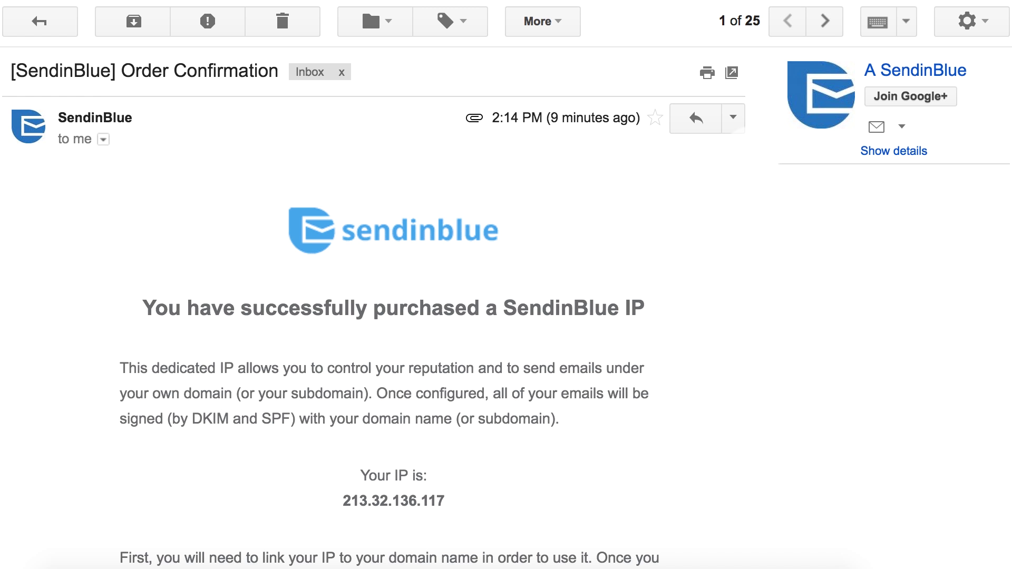
# Step: Scroll through the SendinBlue dedicated IP order confirmation email in Gmail
pyautogui.scroll(-5, 390, 316)
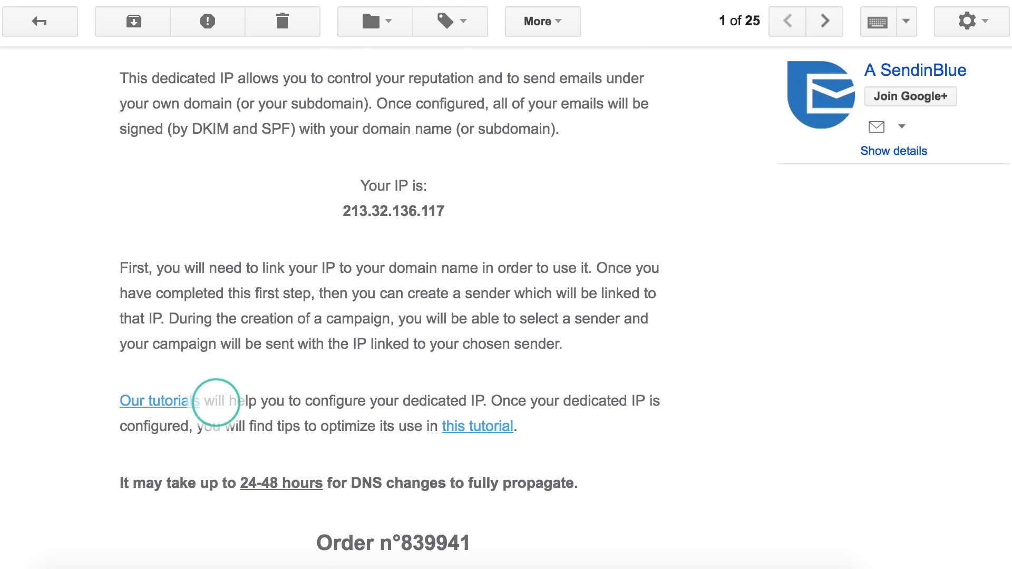
pyautogui.scroll(-3, 391, 317)
pyautogui.scroll(-3, 390, 317)
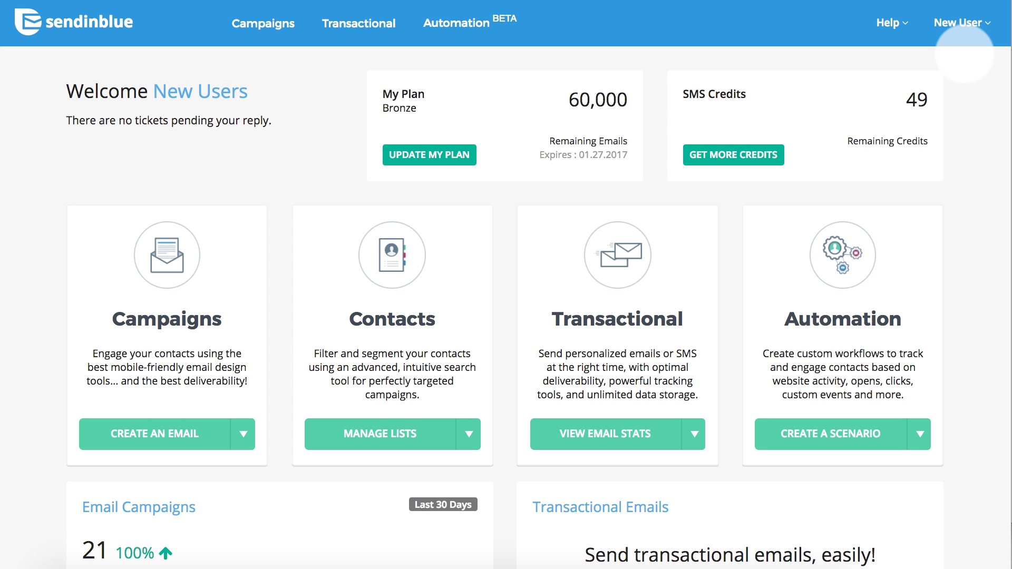
# Step: From Senders & IP's Dedicated IPs list, start associating a domain with 213.32.133.99
pyautogui.click(963, 24)
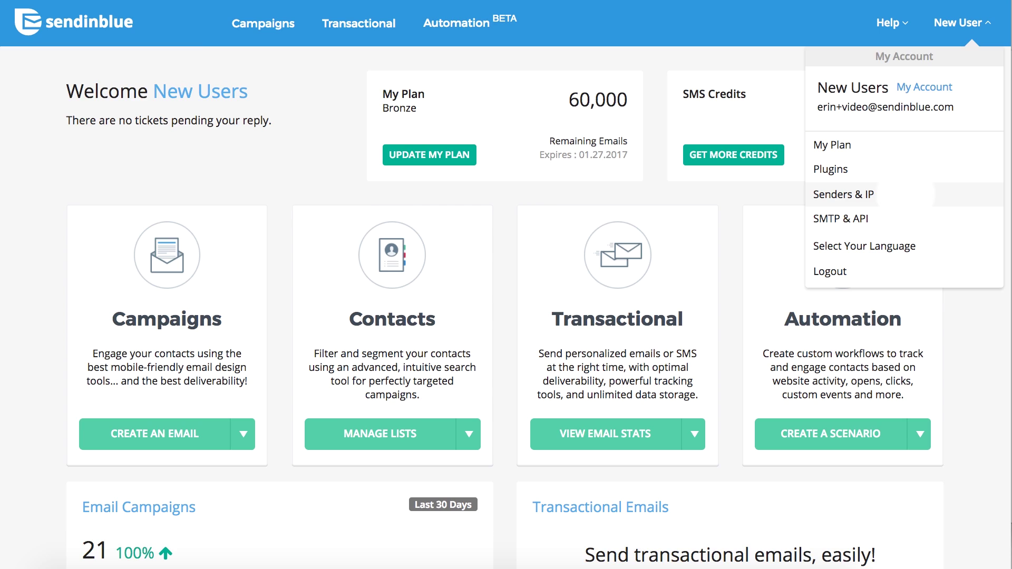
pyautogui.click(906, 195)
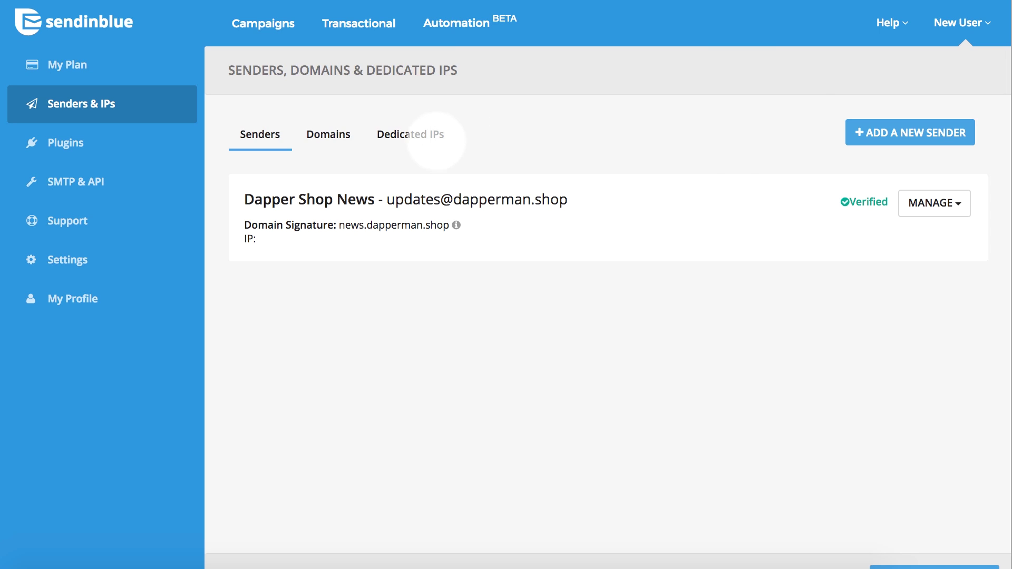
pyautogui.click(419, 135)
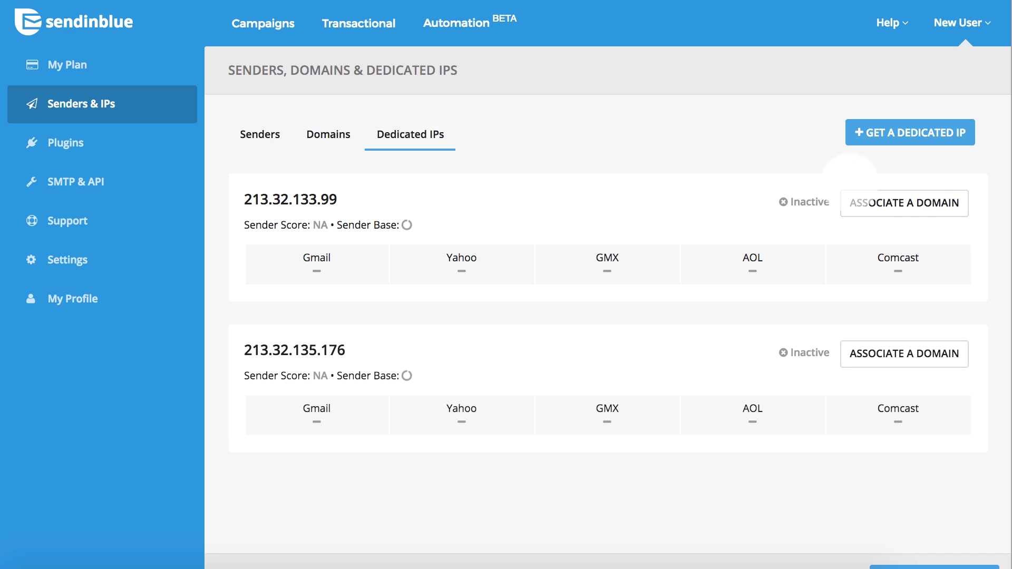
pyautogui.click(899, 202)
pyautogui.click(709, 136)
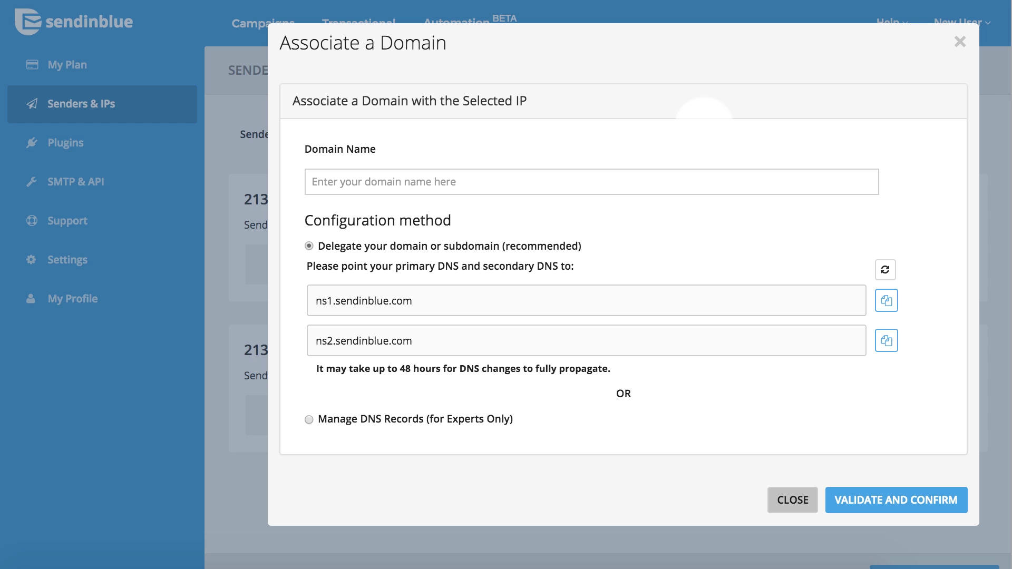
pyautogui.click(378, 183)
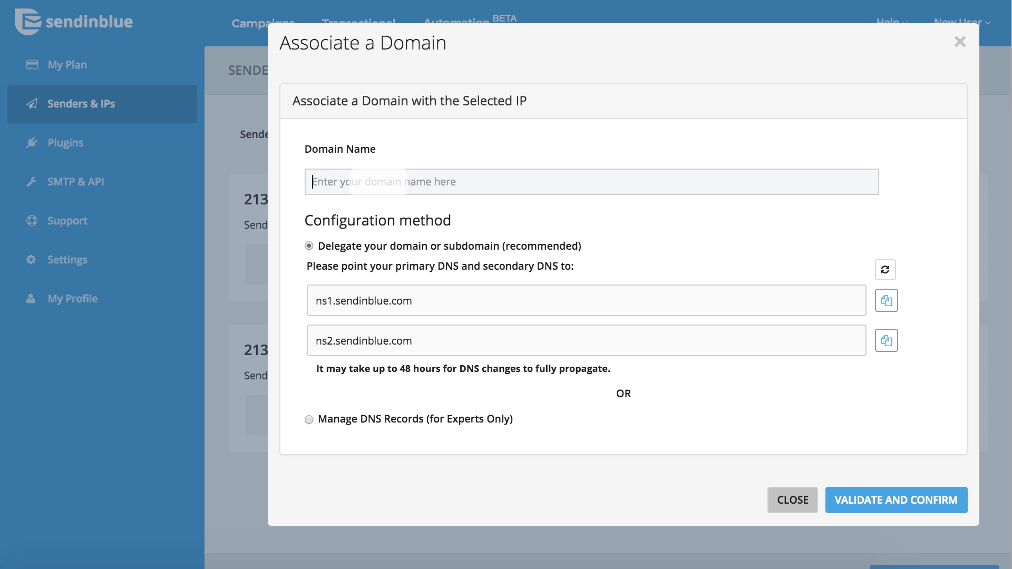
# Step: Enter news.dapperman.shop as the domain name to associate with the IP
pyautogui.write('news.dapperman.shop')
pyautogui.click(517, 211)
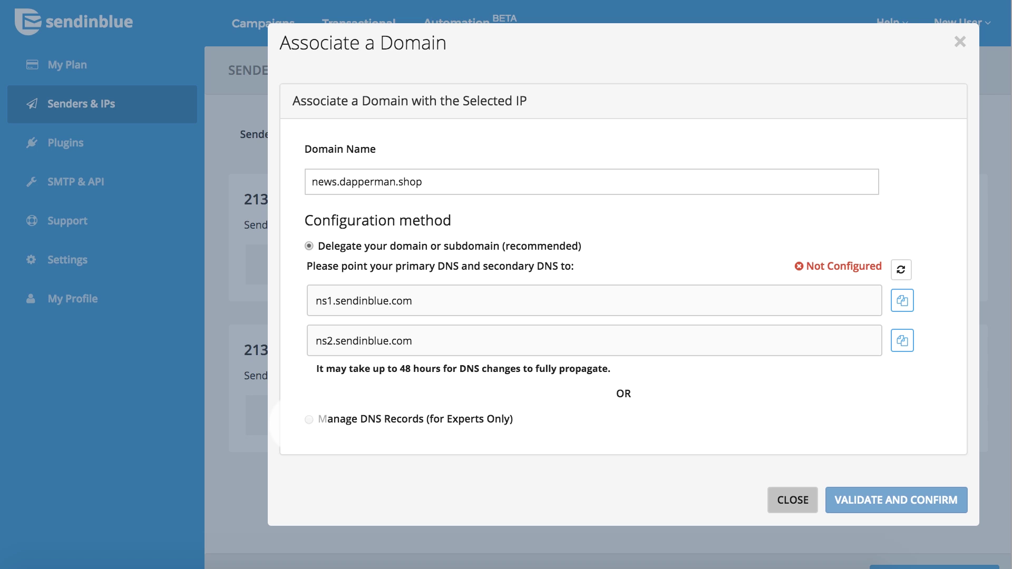
pyautogui.click(291, 247)
# Step: Choose manual DNS record management and review the listed CNAME, TXT, A, MX and DMARC records
pyautogui.click(309, 419)
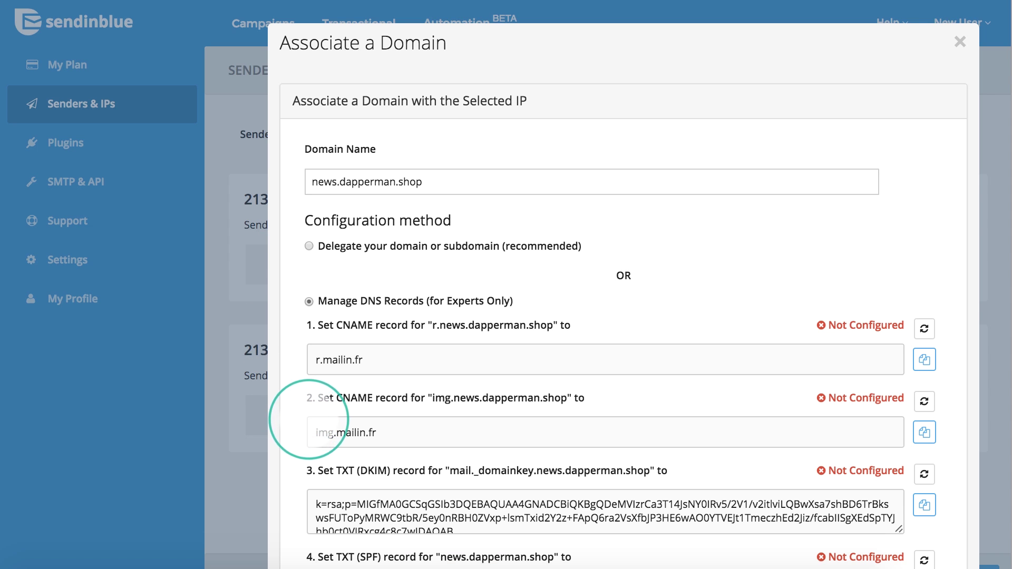
pyautogui.scroll(-5, 323, 422)
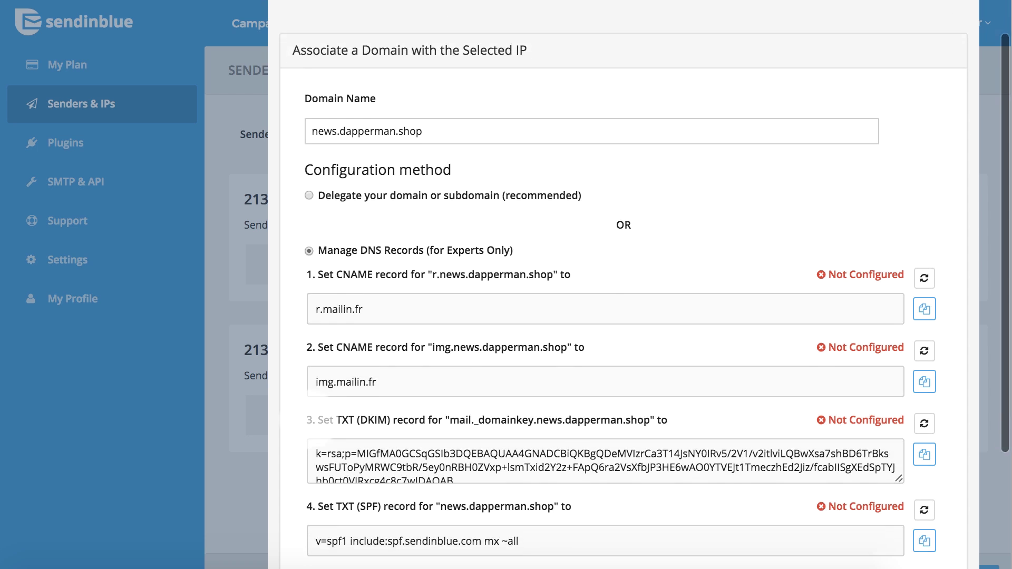
pyautogui.scroll(-5, 323, 436)
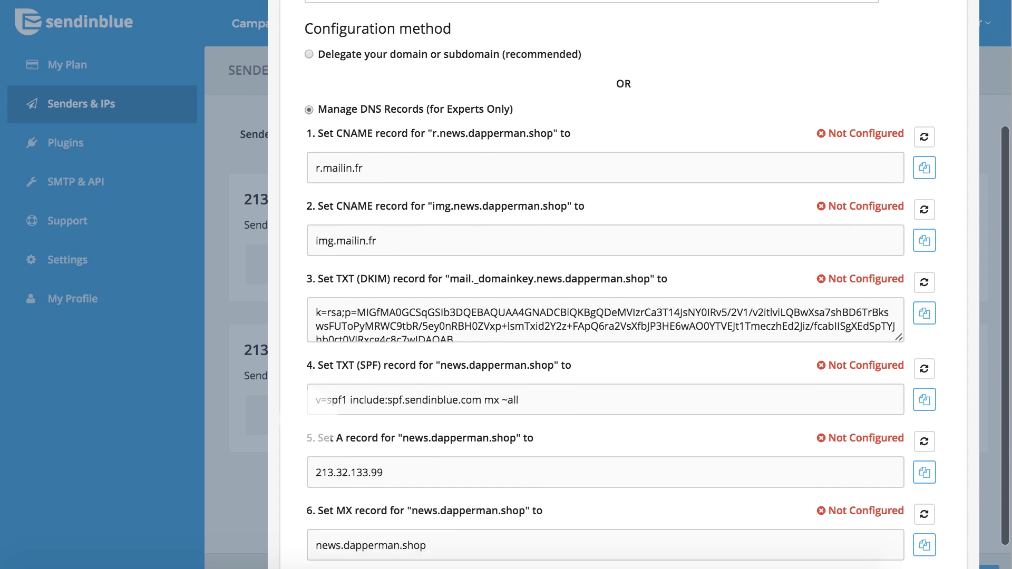
pyautogui.scroll(-2, 323, 436)
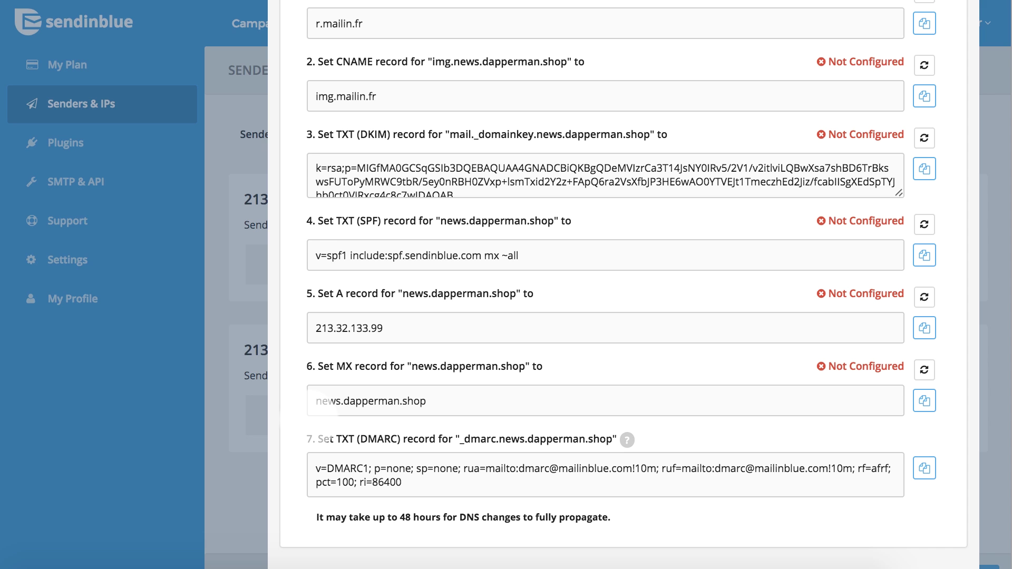
pyautogui.scroll(5, 323, 421)
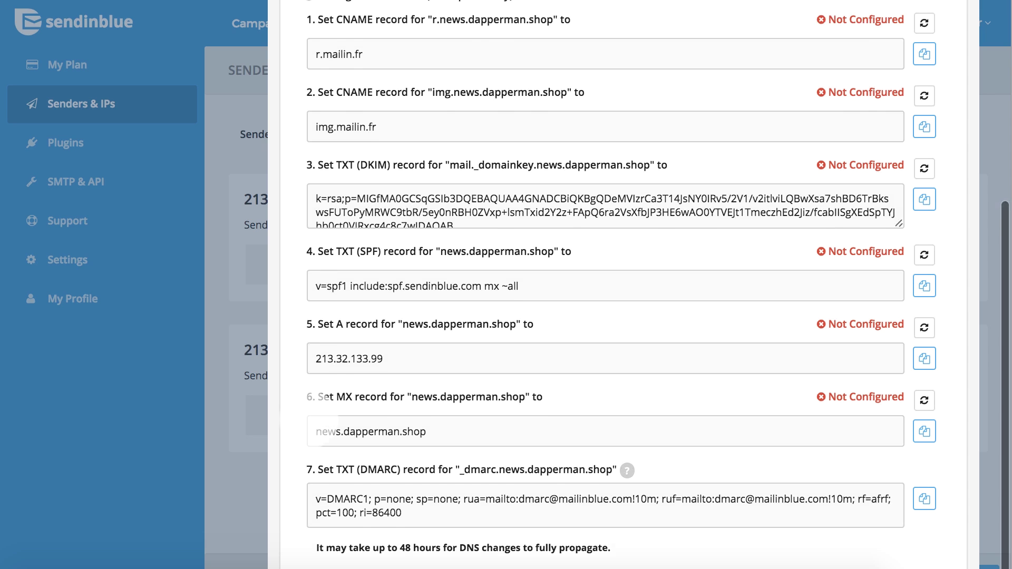
pyautogui.scroll(8, 322, 422)
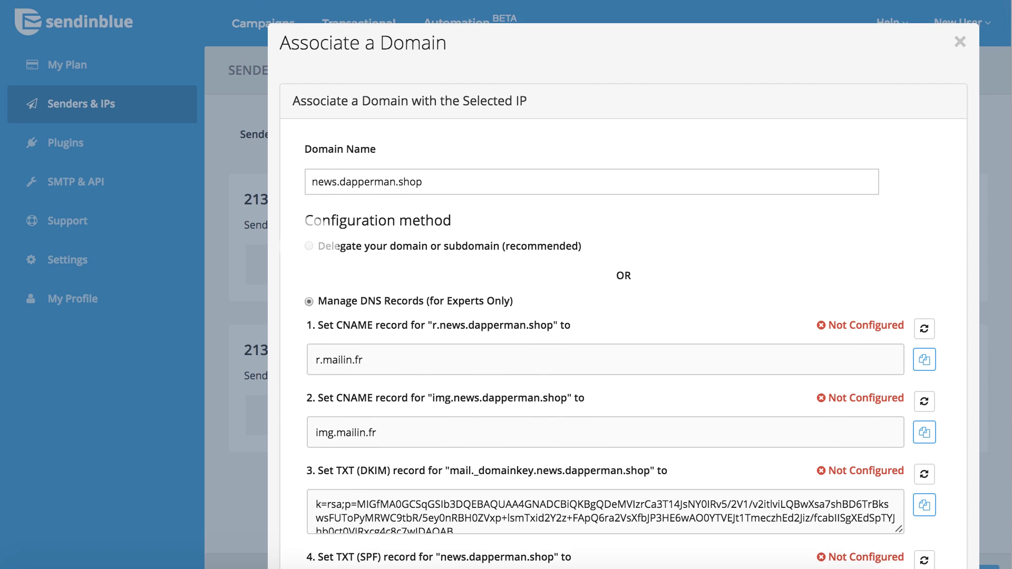
# Step: Switch back to delegating news.dapperman.shop and review the ns1/ns2.sendinblue.com nameserver instruction
pyautogui.click(309, 247)
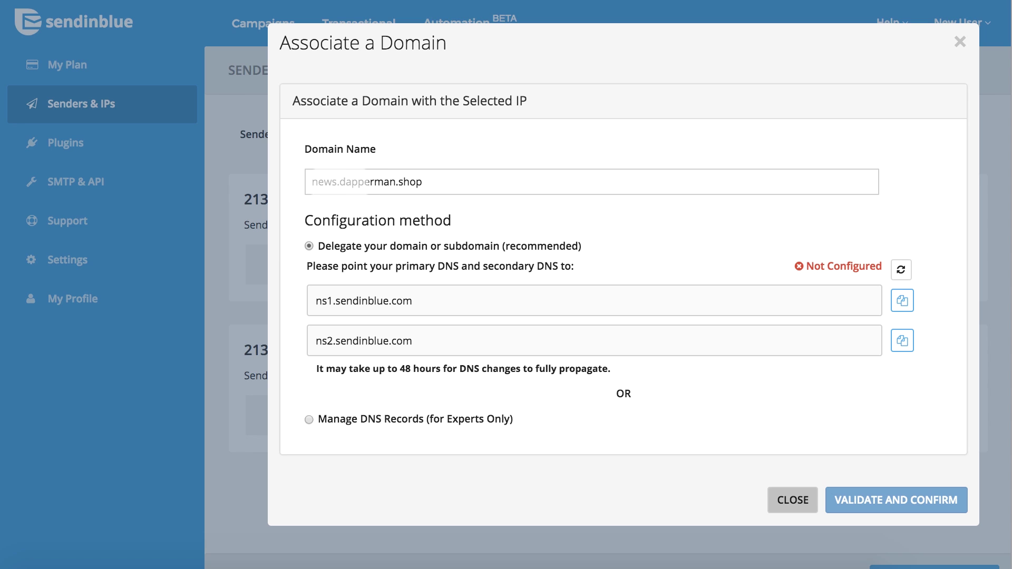
pyautogui.click(338, 182)
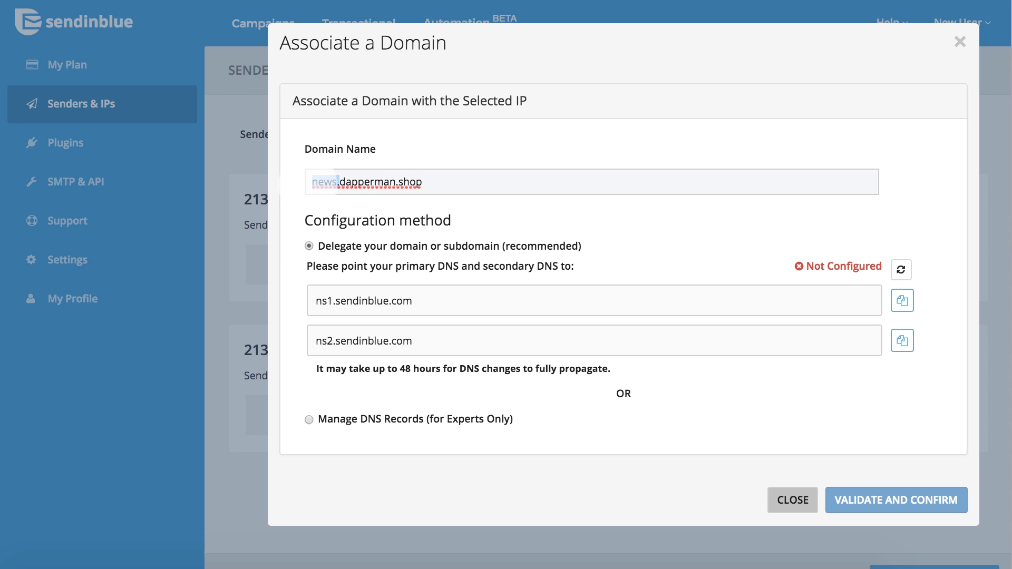
pyautogui.click(436, 184)
pyautogui.click(536, 211)
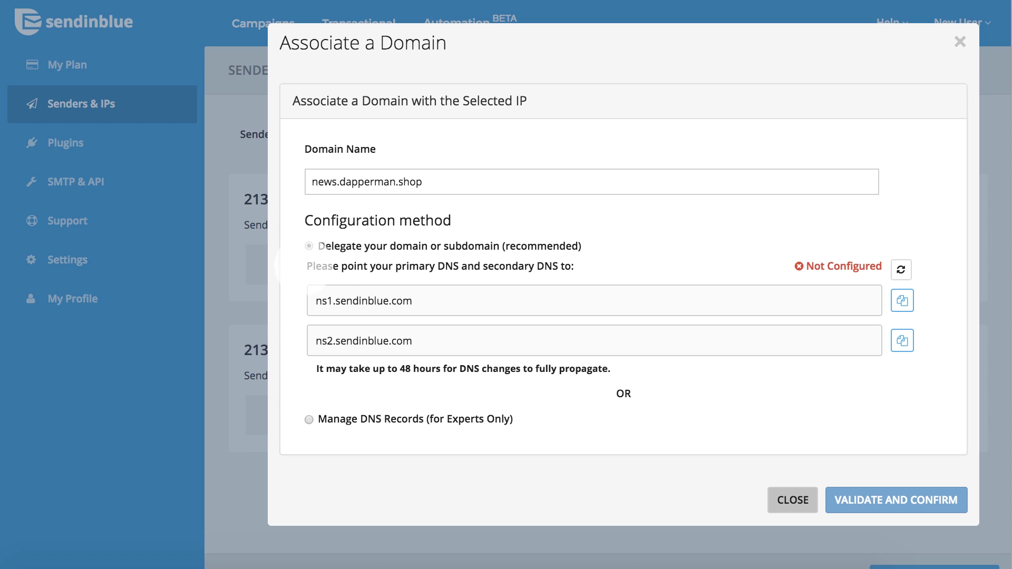
pyautogui.moveTo(307, 267); pyautogui.dragTo(573, 266)
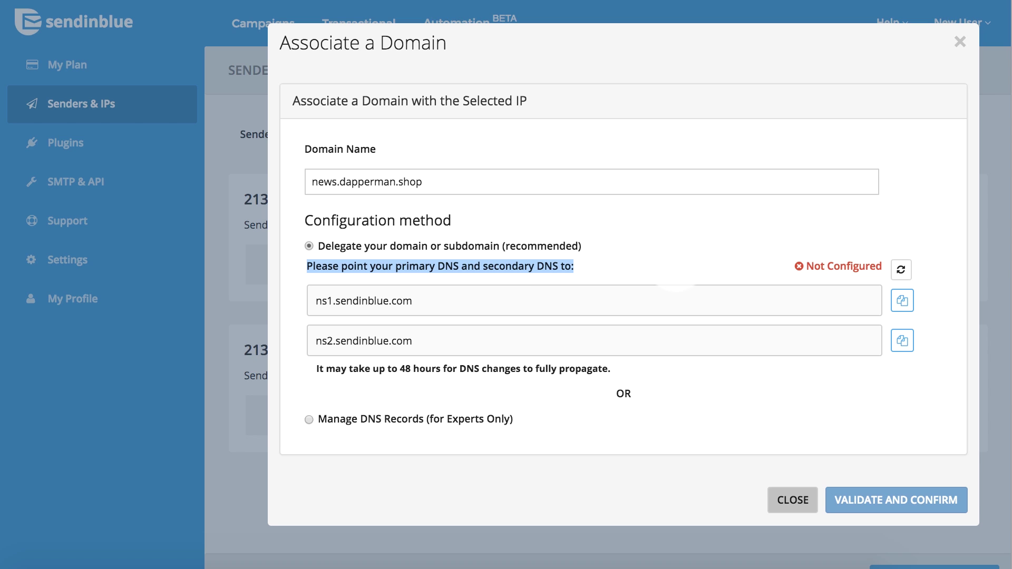
pyautogui.click(676, 262)
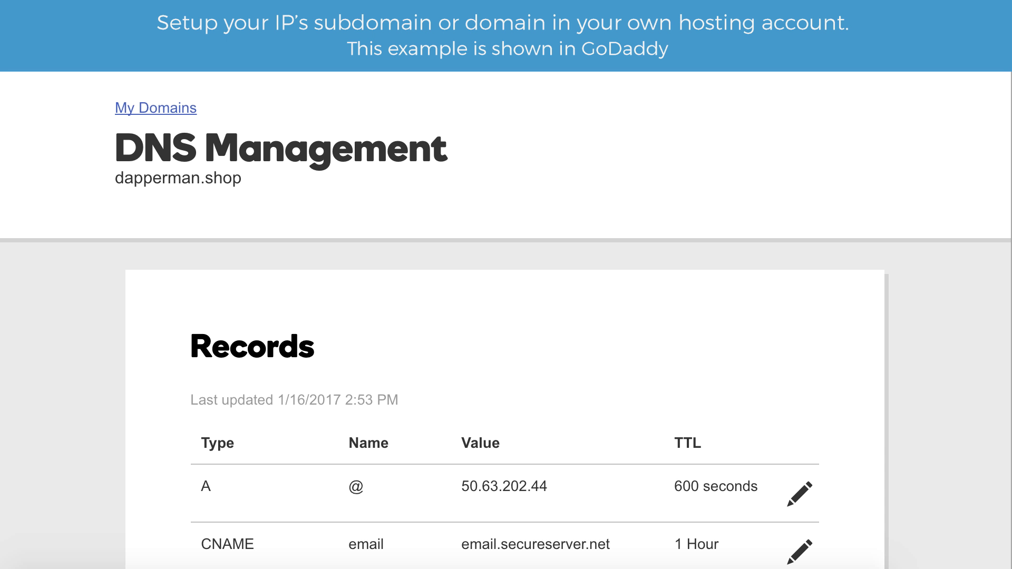
# Step: In GoDaddy, begin an A record with host news.dapperman.shop and copy the dedicated IP
pyautogui.scroll(-6, 506, 317)
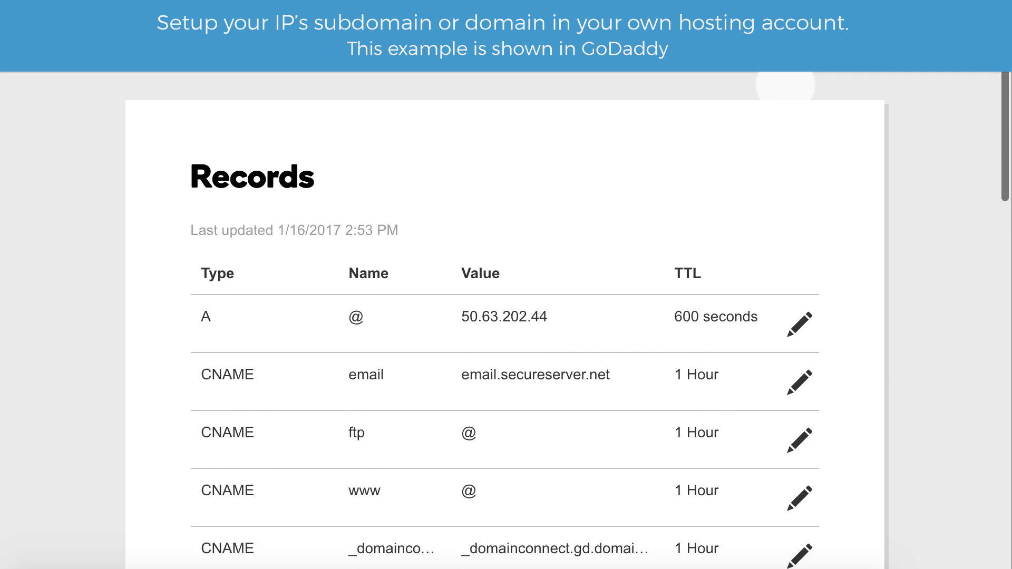
pyautogui.scroll(-7, 507, 316)
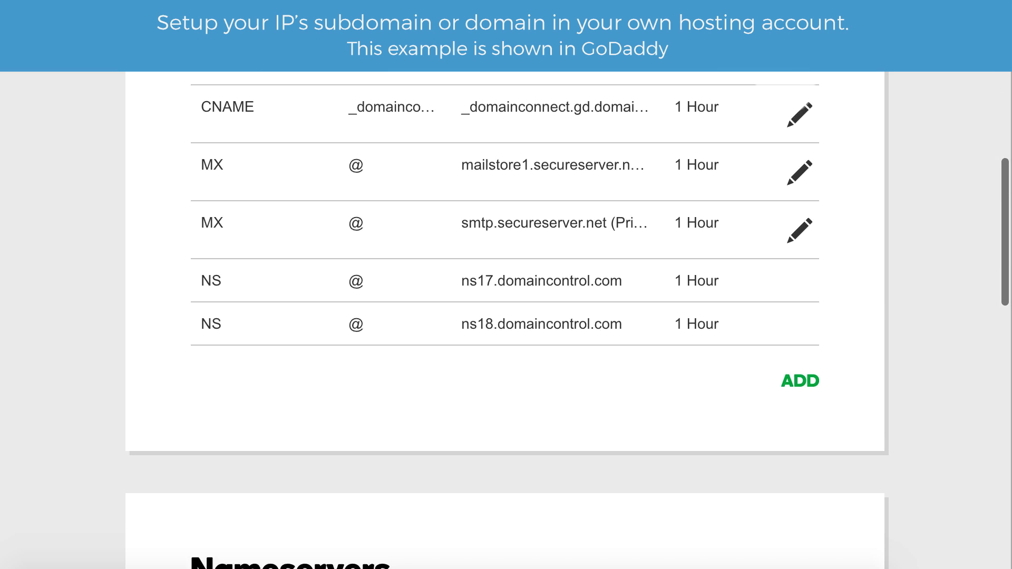
pyautogui.click(794, 273)
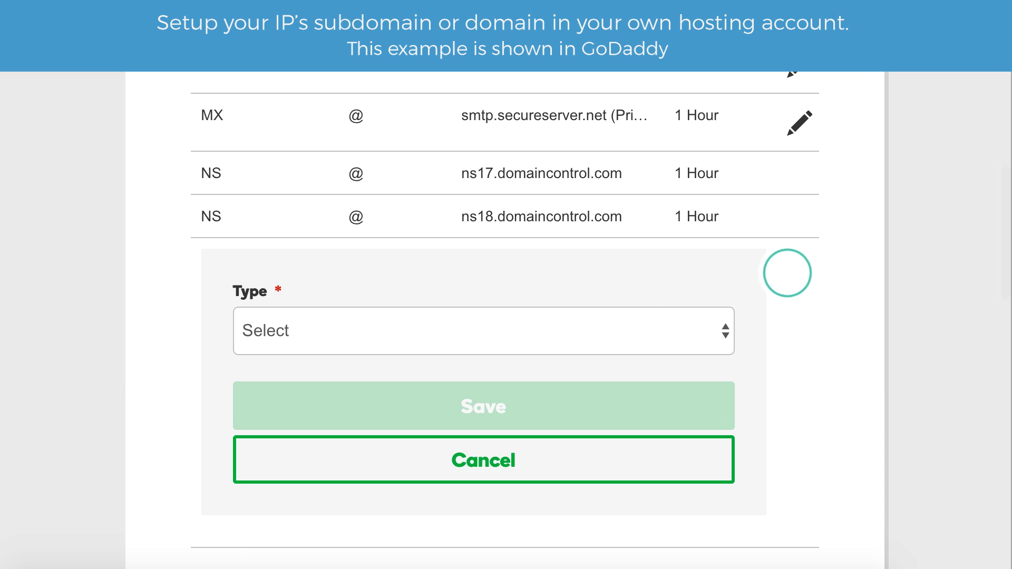
pyautogui.click(697, 313)
pyautogui.click(634, 374)
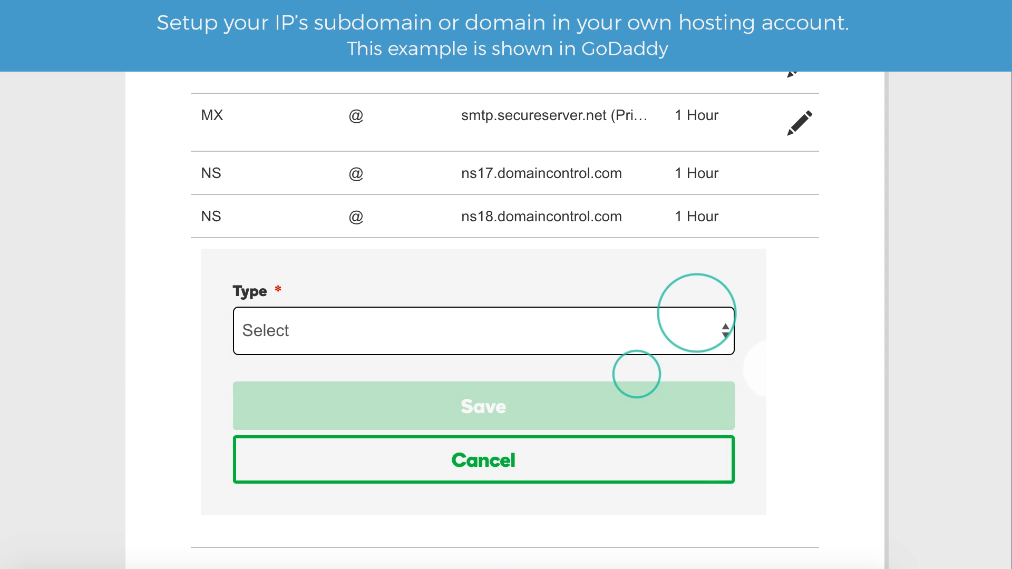
pyautogui.scroll(-3, 785, 369)
pyautogui.click(635, 266)
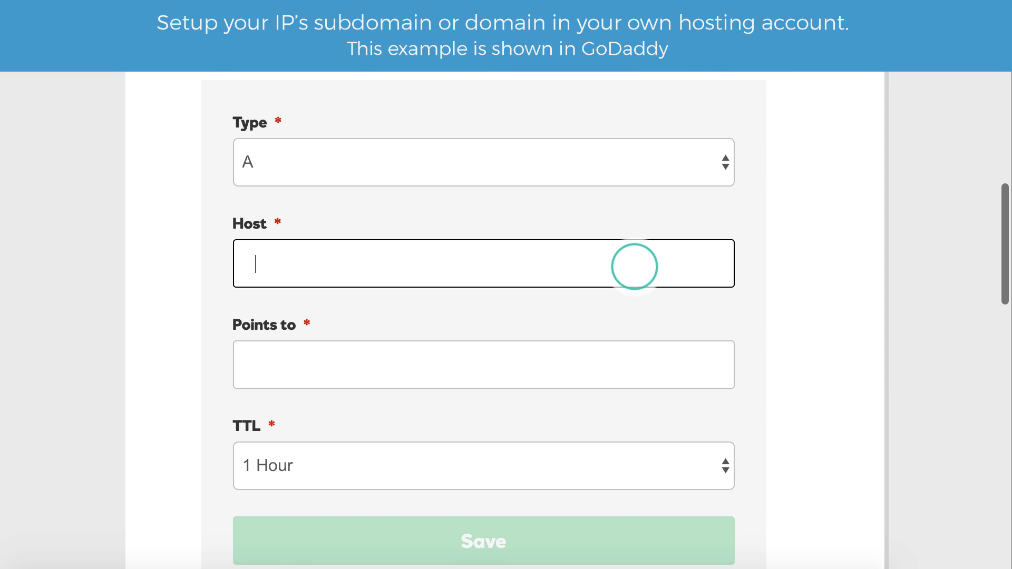
pyautogui.write('news.dapperman.shop')
pyautogui.click(442, 373)
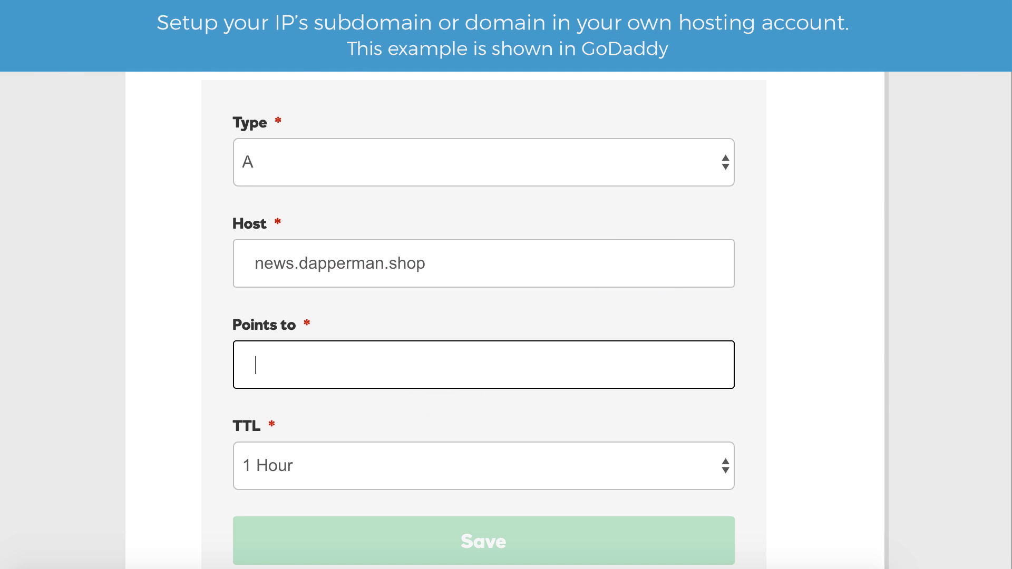
pyautogui.doubleClick(295, 199)
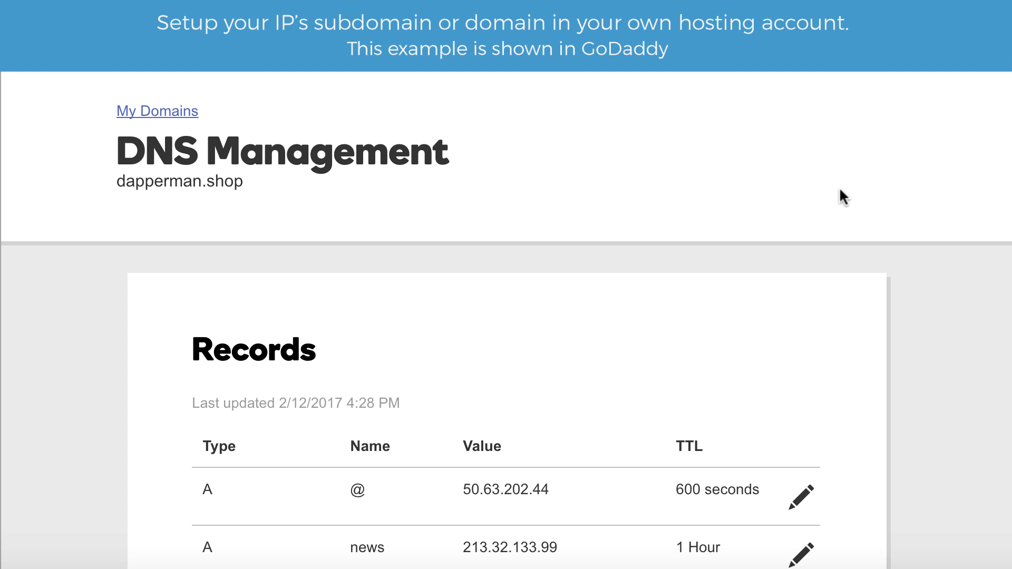
pyautogui.scroll(-15, 841, 190)
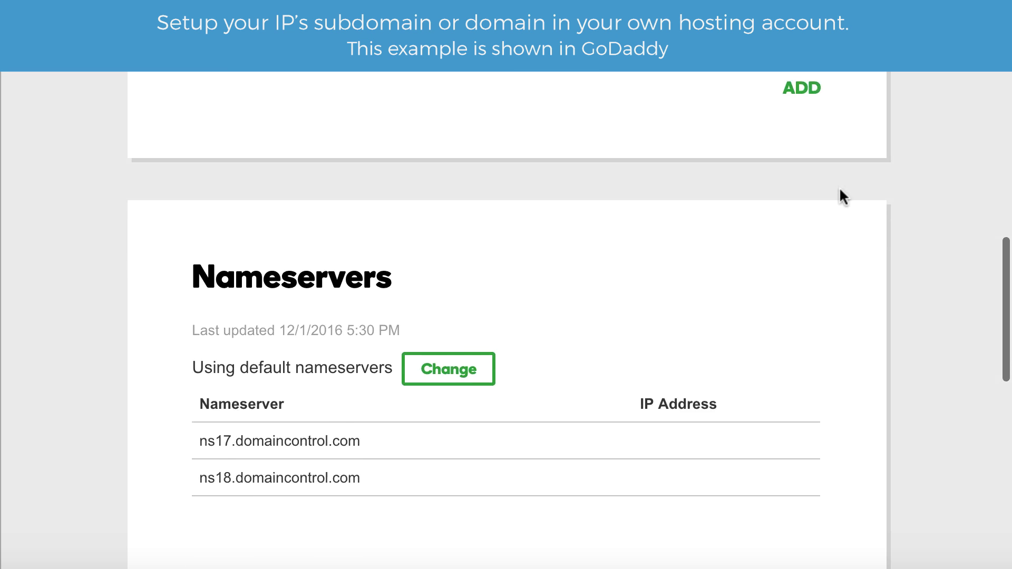
# Step: Add a Nameserver record for news.dapperman.shop pointing to ns1.sendinblue.com
pyautogui.click(810, 84)
pyautogui.click(688, 115)
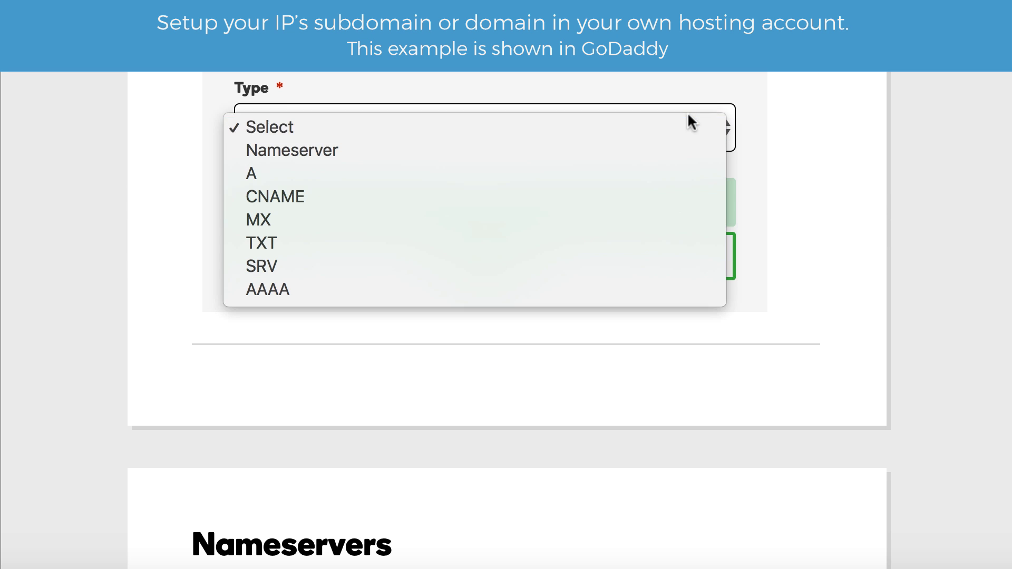
pyautogui.click(684, 147)
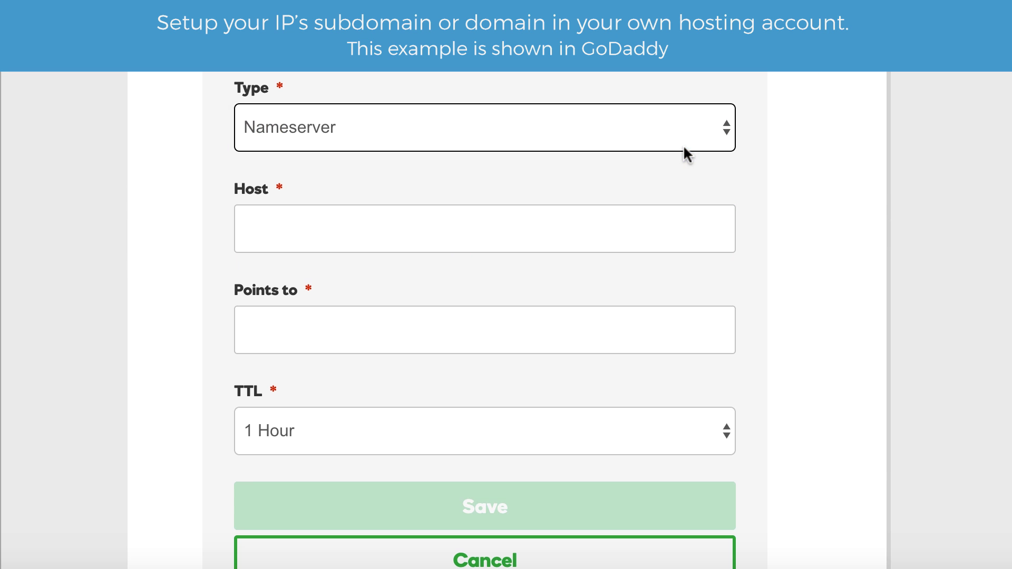
pyautogui.click(631, 221)
pyautogui.write('news.dapperman.shop')
pyautogui.click(557, 322)
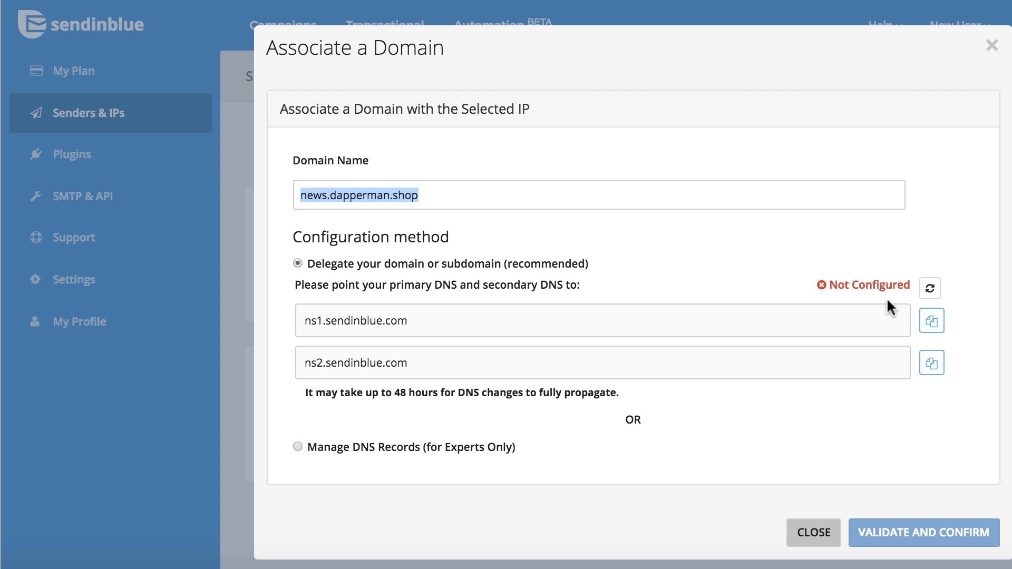
pyautogui.click(930, 322)
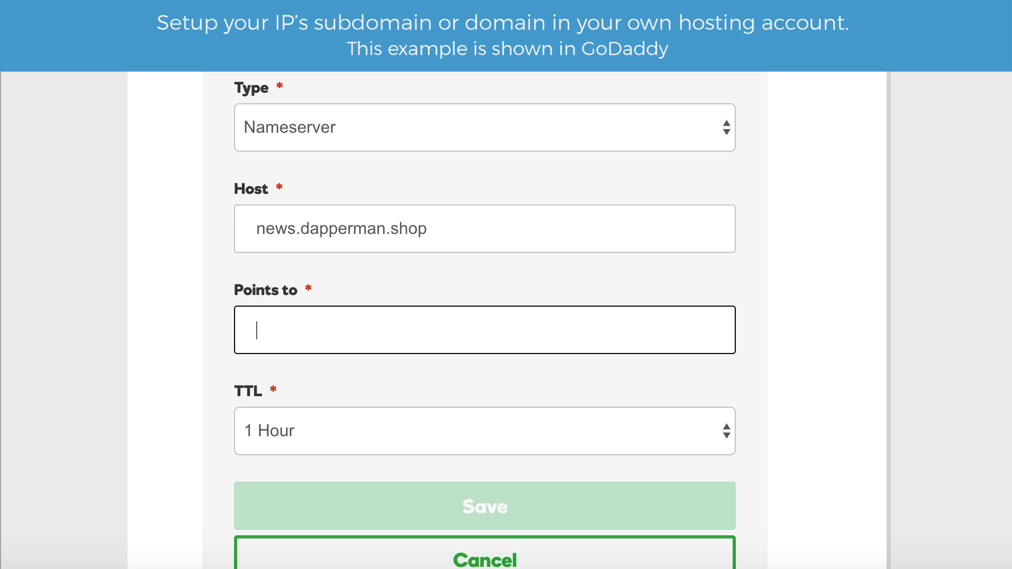
pyautogui.hotkey('ctrl', 'v')
pyautogui.click(437, 490)
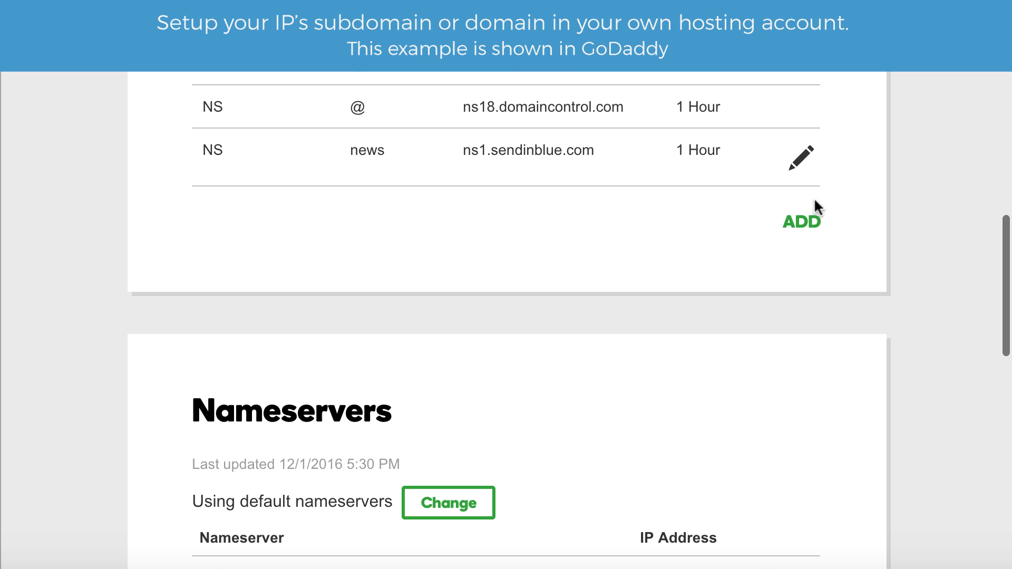
# Step: Add a second Nameserver record for news.dapperman.shop pointing to ns2.sendinblue.com
pyautogui.click(810, 216)
pyautogui.click(687, 295)
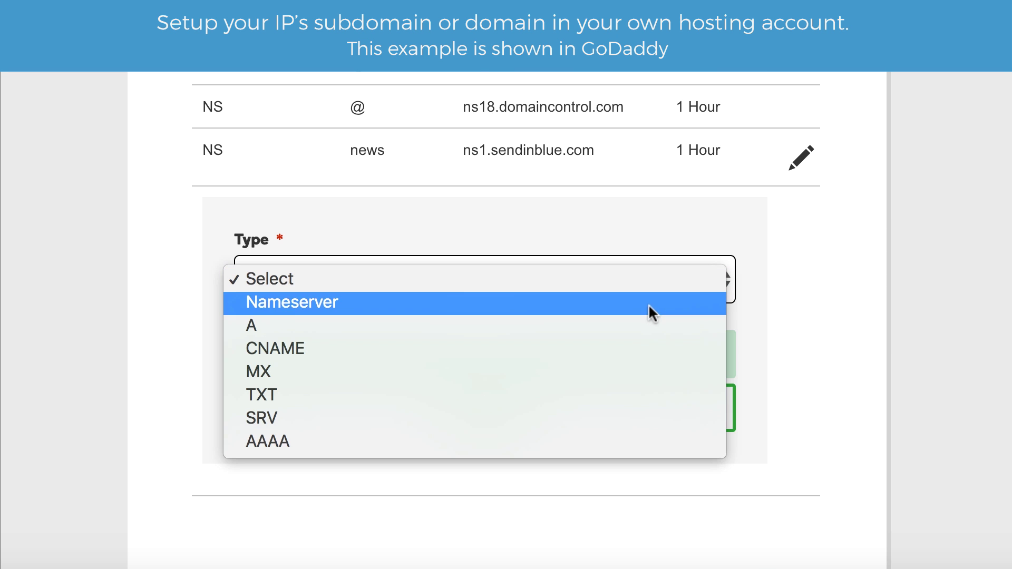
pyautogui.press('Escape')
pyautogui.press('n')
pyautogui.click(553, 391)
pyautogui.write('news.dapperman.shop')
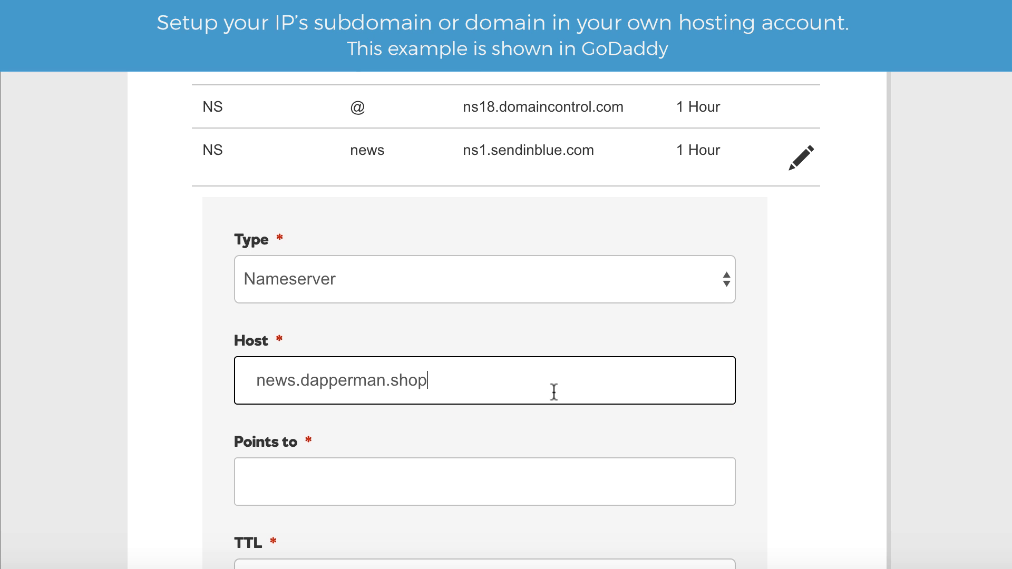
pyautogui.click(520, 460)
pyautogui.hotkey('ctrl', 'v')
pyautogui.scroll(-5, 566, 186)
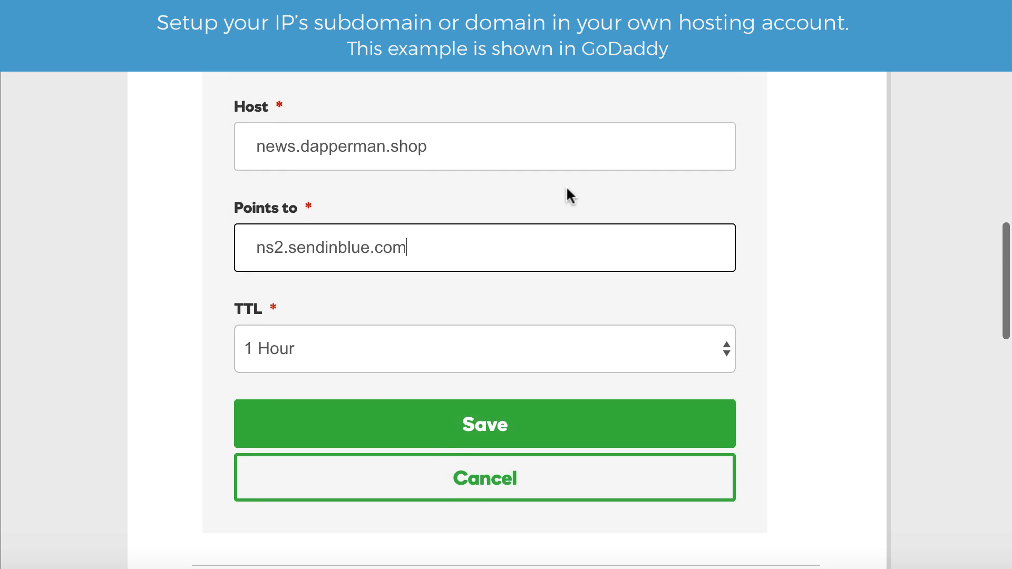
pyautogui.click(570, 406)
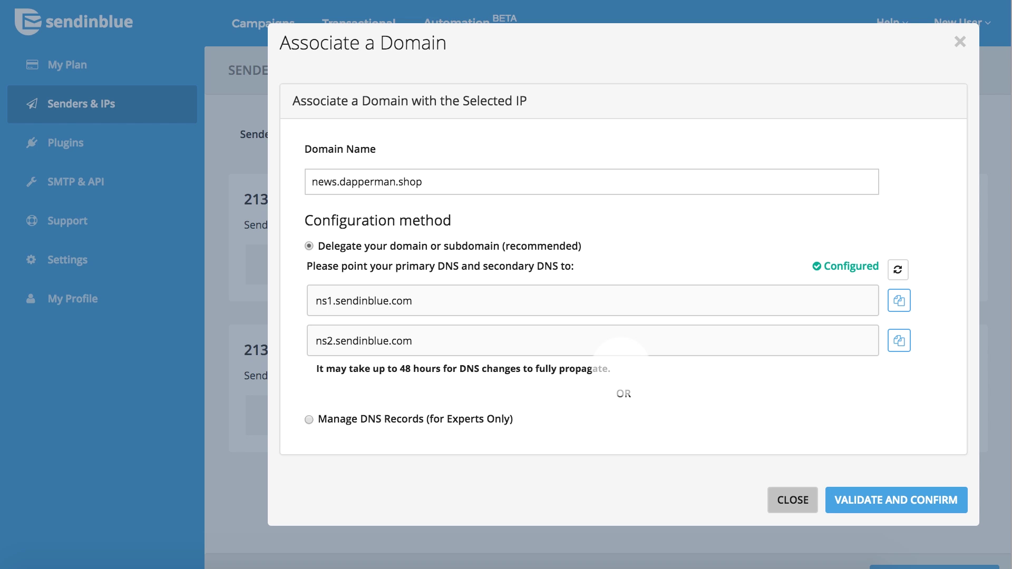
# Step: Validate and confirm news.dapperman.shop as the domain for dedicated IP 213.32.133.99
pyautogui.click(790, 500)
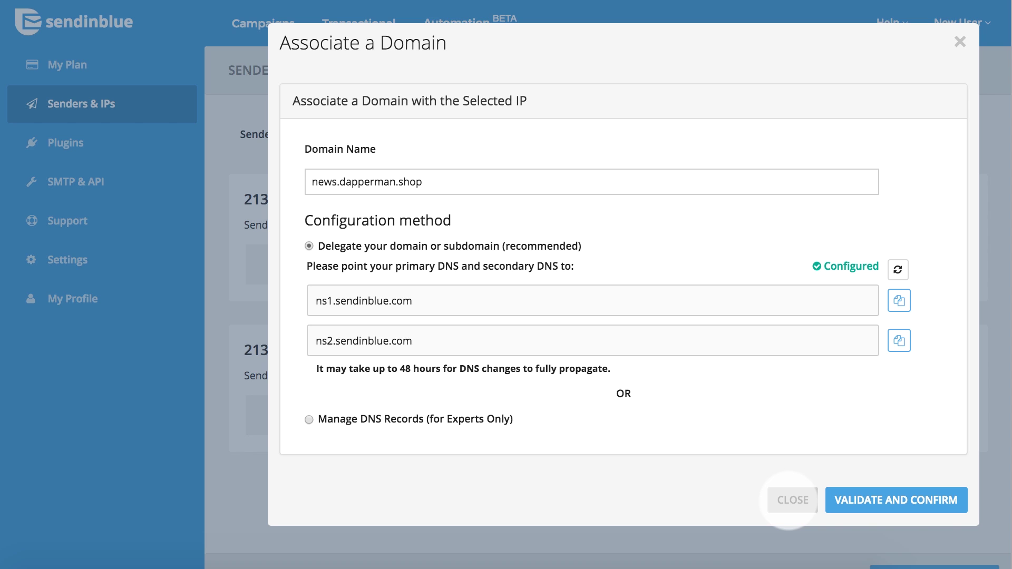
pyautogui.click(885, 500)
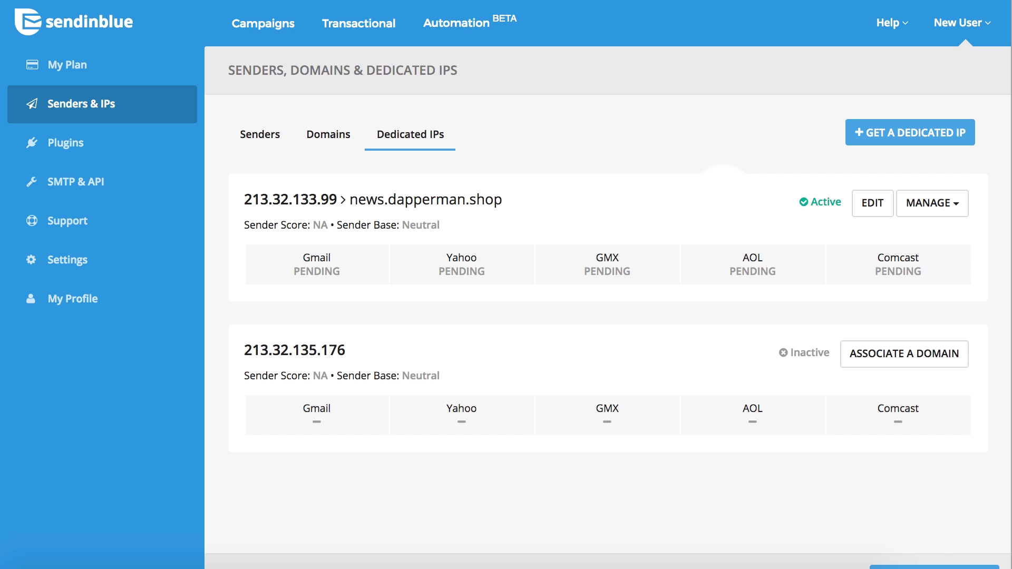
# Step: Go to the Senders list and check the existing verified sender's options
pyautogui.click(258, 133)
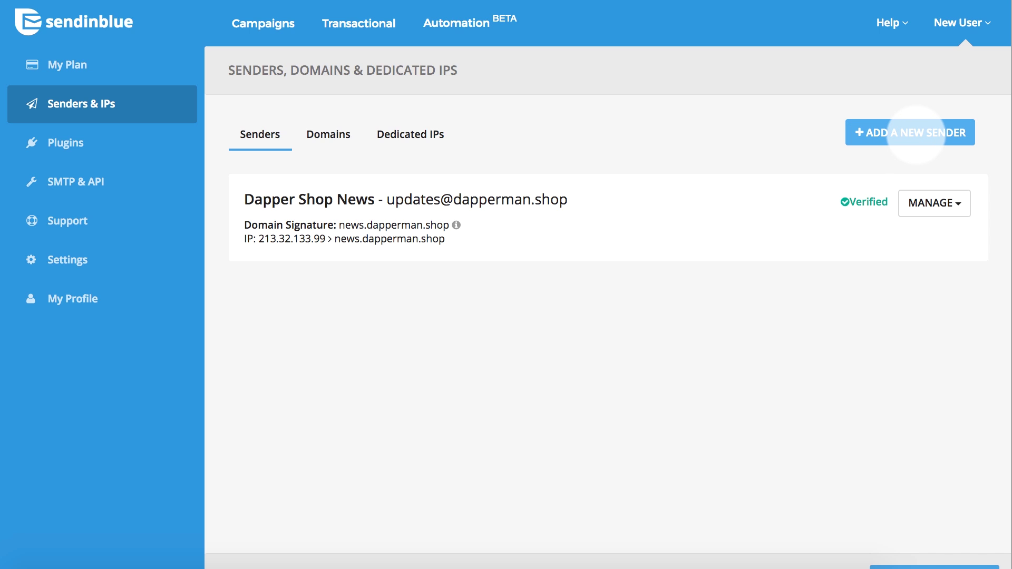
pyautogui.click(955, 202)
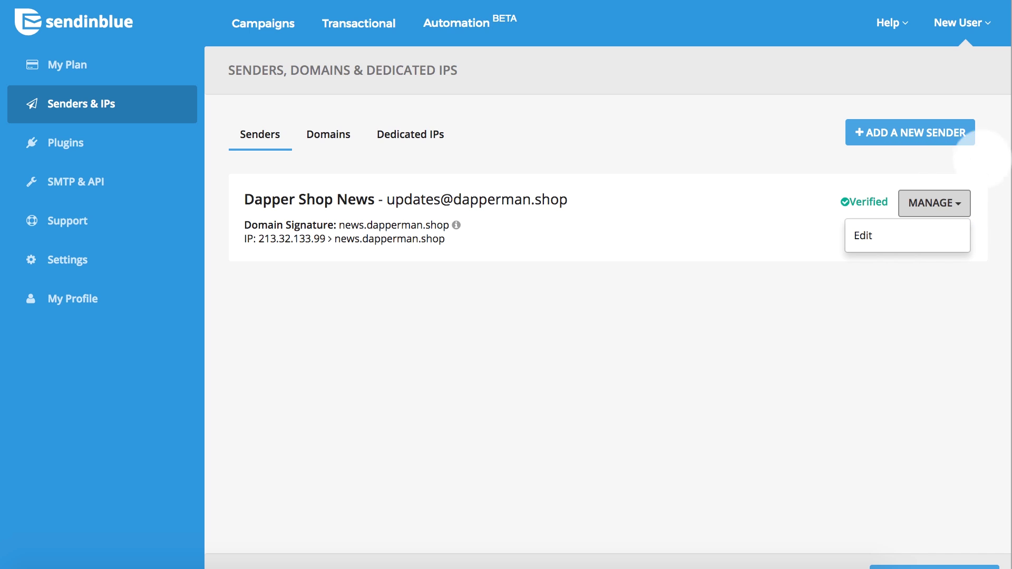
pyautogui.click(996, 145)
# Step: Start a new sender named 'Dapper Shop News' and enter the shop's news e-mail address
pyautogui.click(917, 133)
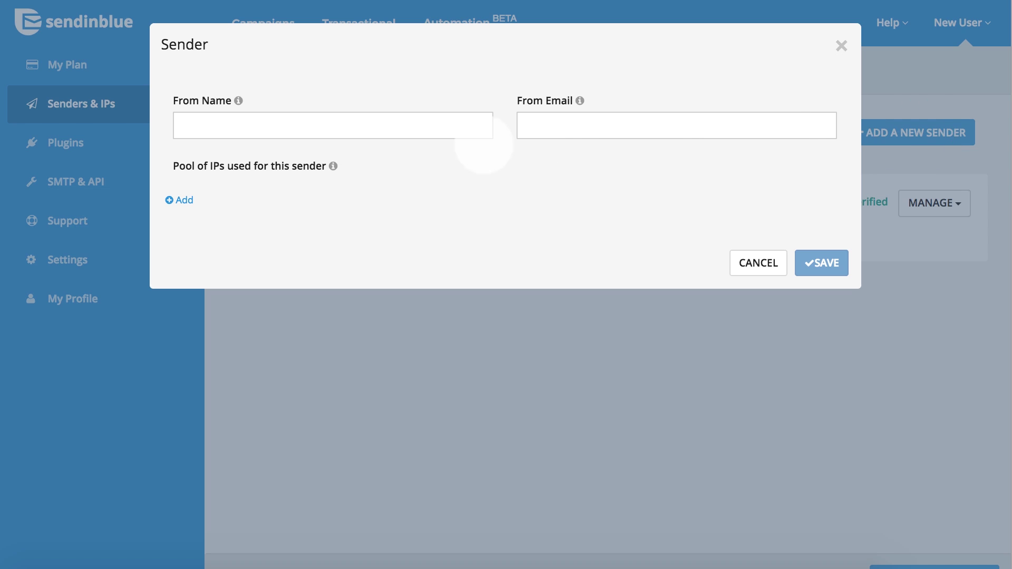
pyautogui.click(441, 131)
pyautogui.write('Dap')
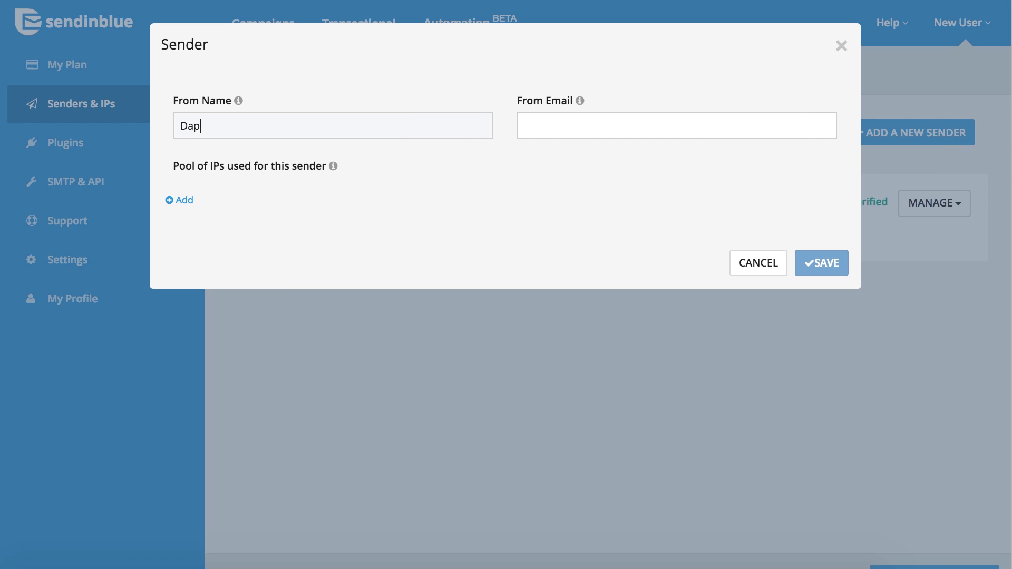
pyautogui.write('per Shop News')
pyautogui.click(581, 133)
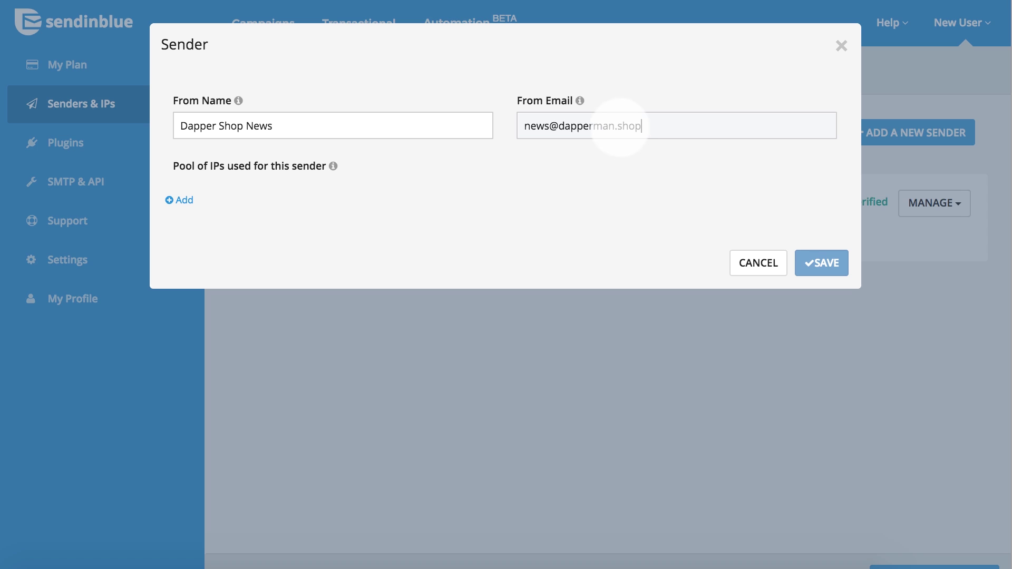
pyautogui.moveTo(560, 127); pyautogui.dragTo(674, 127)
pyautogui.click(714, 127)
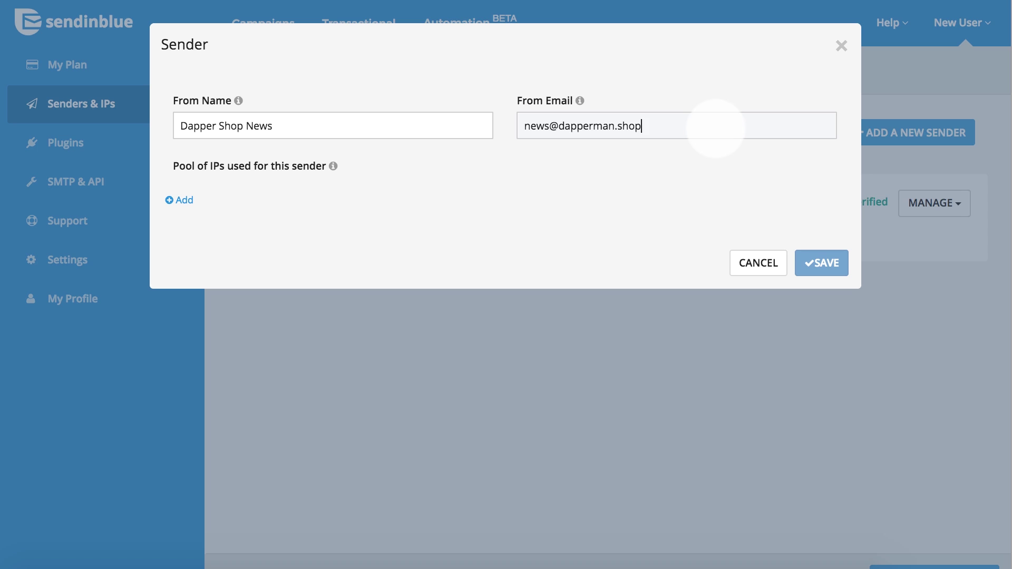
# Step: Add 213.32.133.99 (news.dapperman.shop) to the sender's IP pool and save the sender
pyautogui.click(186, 193)
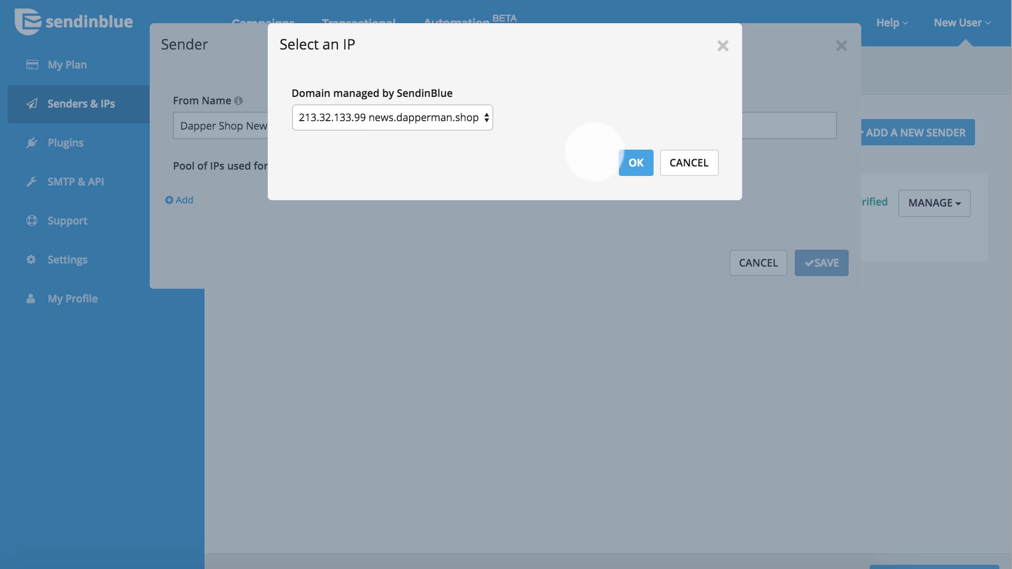
pyautogui.click(636, 161)
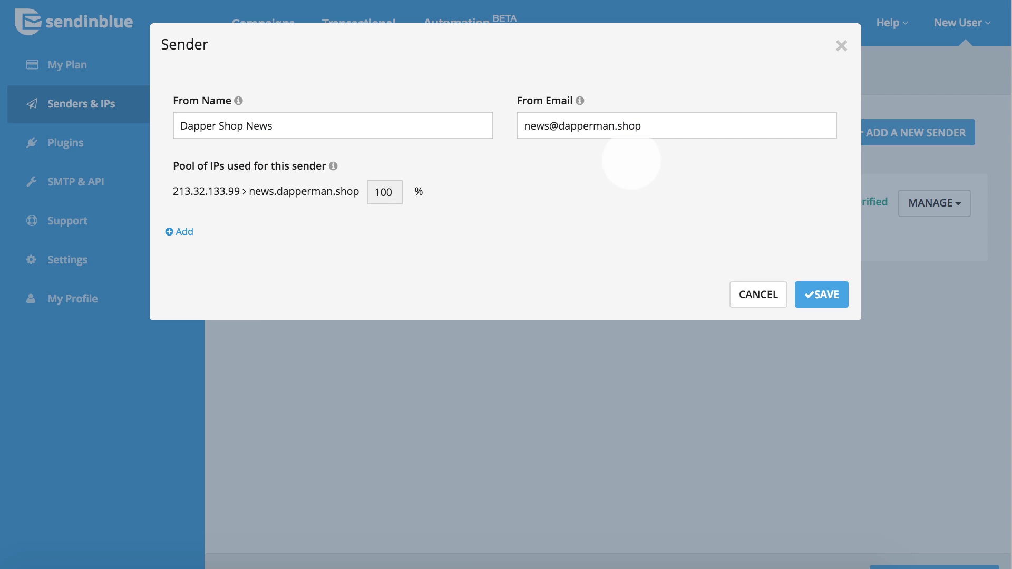
pyautogui.click(820, 291)
pyautogui.click(840, 291)
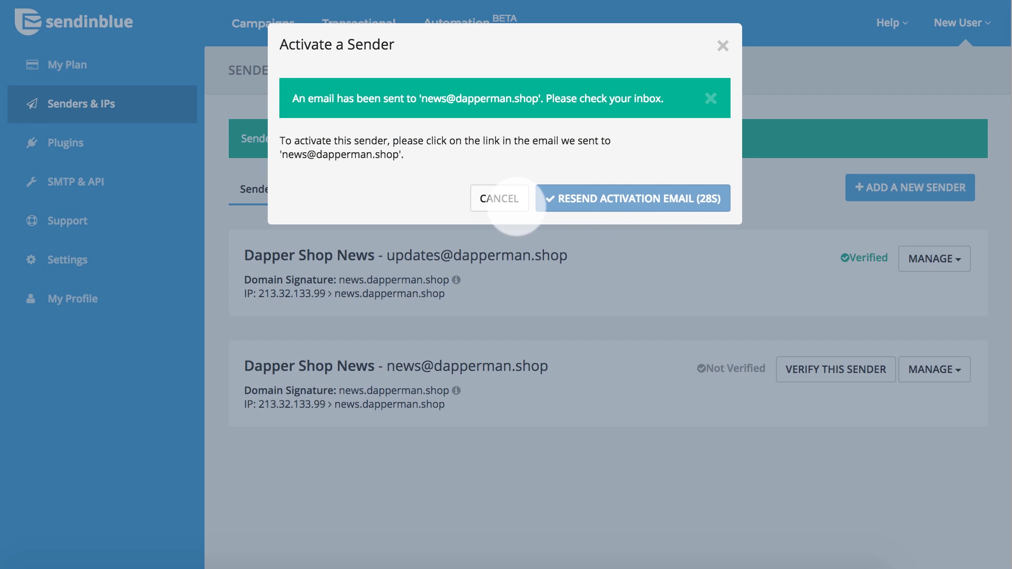
# Step: Close the Activate a Sender notice
pyautogui.click(723, 46)
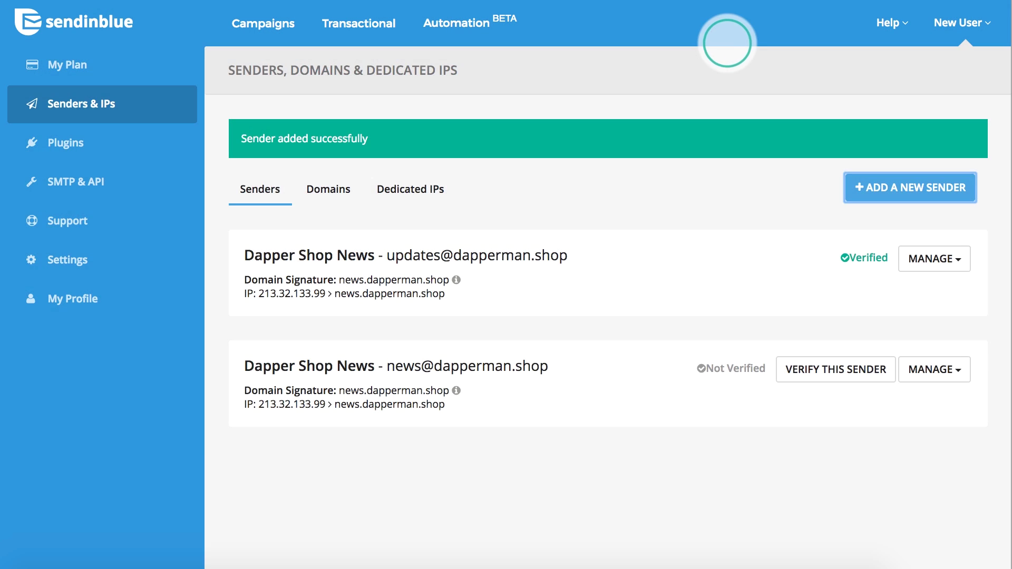